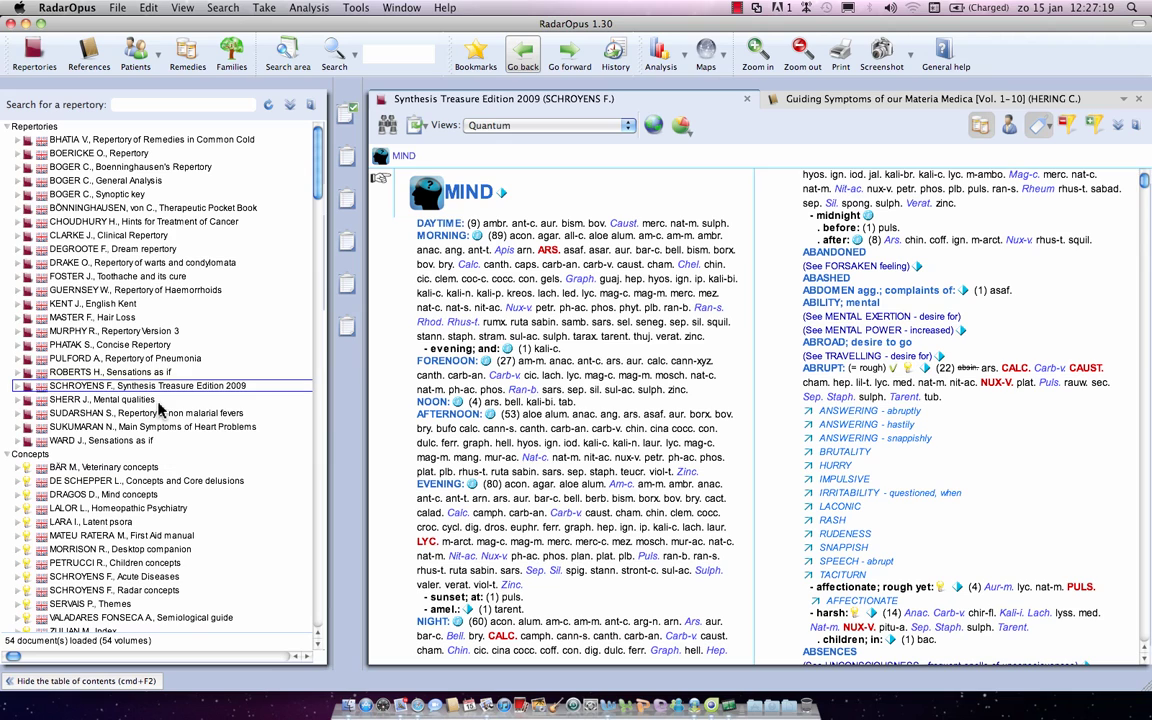
Step: List the reference books, with a selection tick box shown beside each one
{"action": "left_click", "coordinate": [98, 56]}
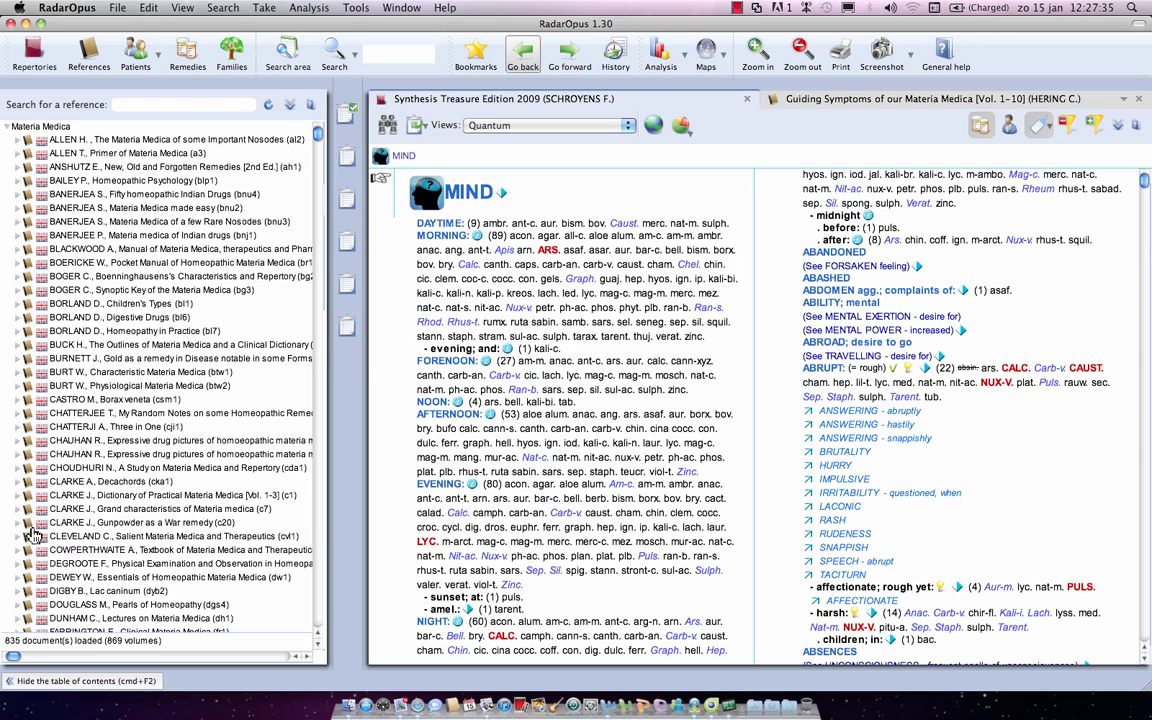
{"action": "left_click", "coordinate": [289, 104]}
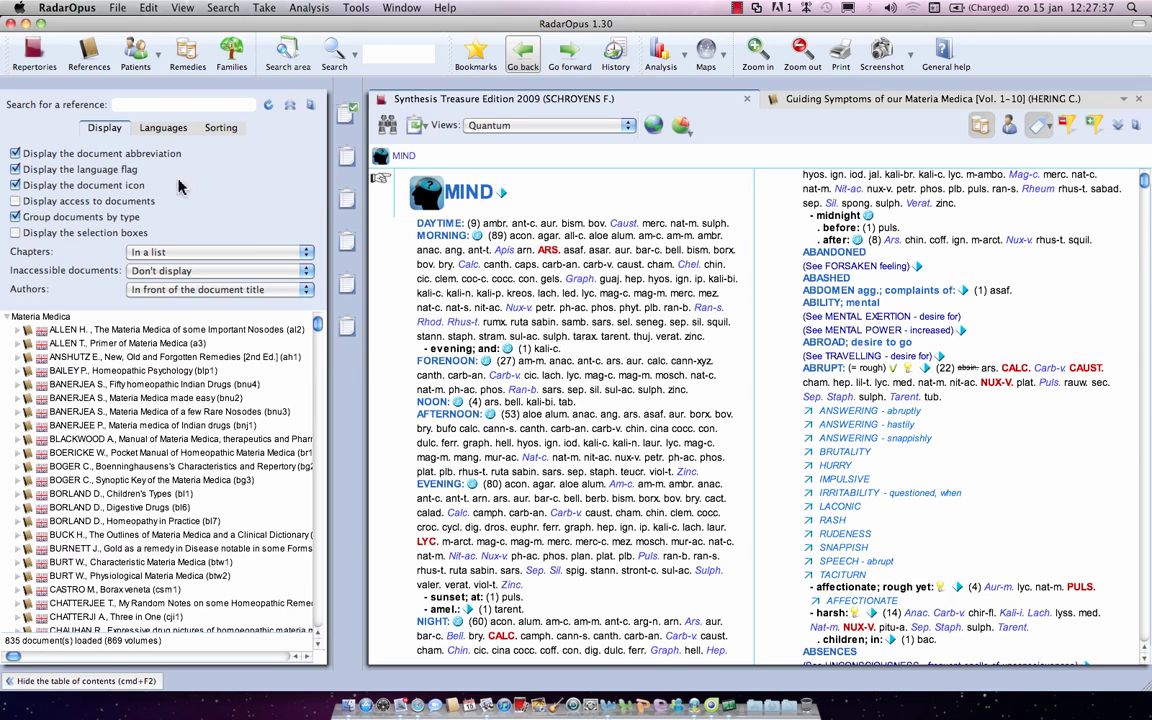
{"action": "left_click", "coordinate": [40, 233]}
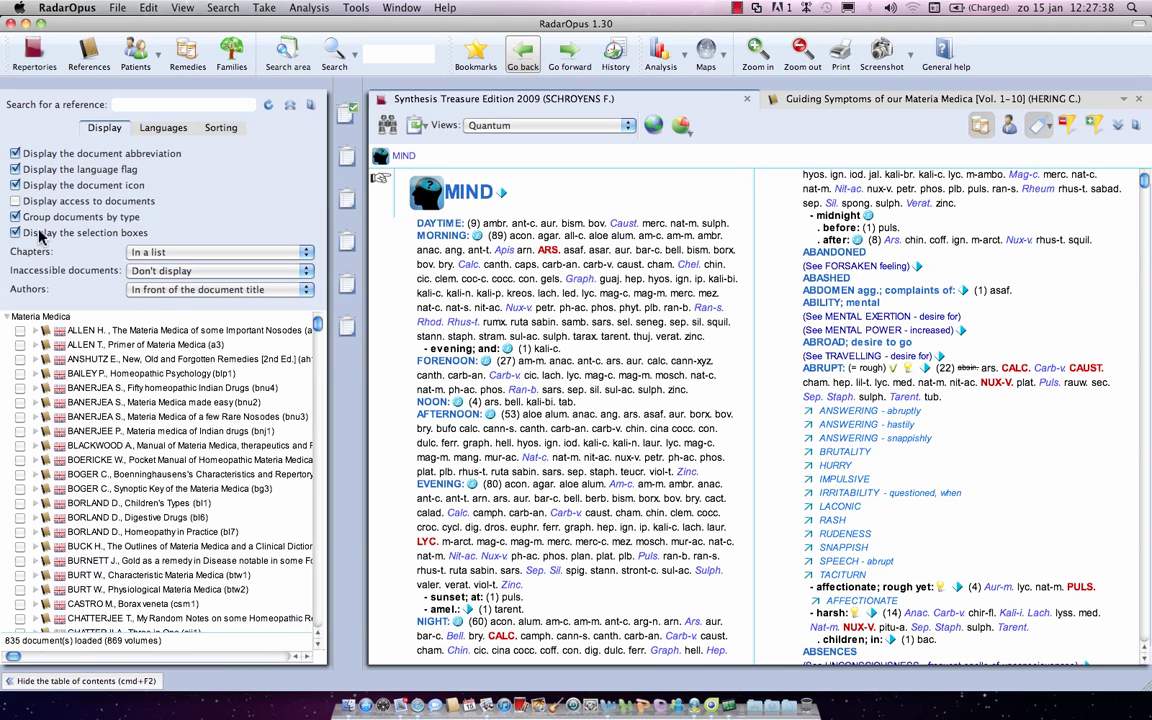
Step: Filter the reference list to books matching 'hahn'
{"action": "left_click", "coordinate": [265, 102]}
{"action": "type", "text": "ha"}
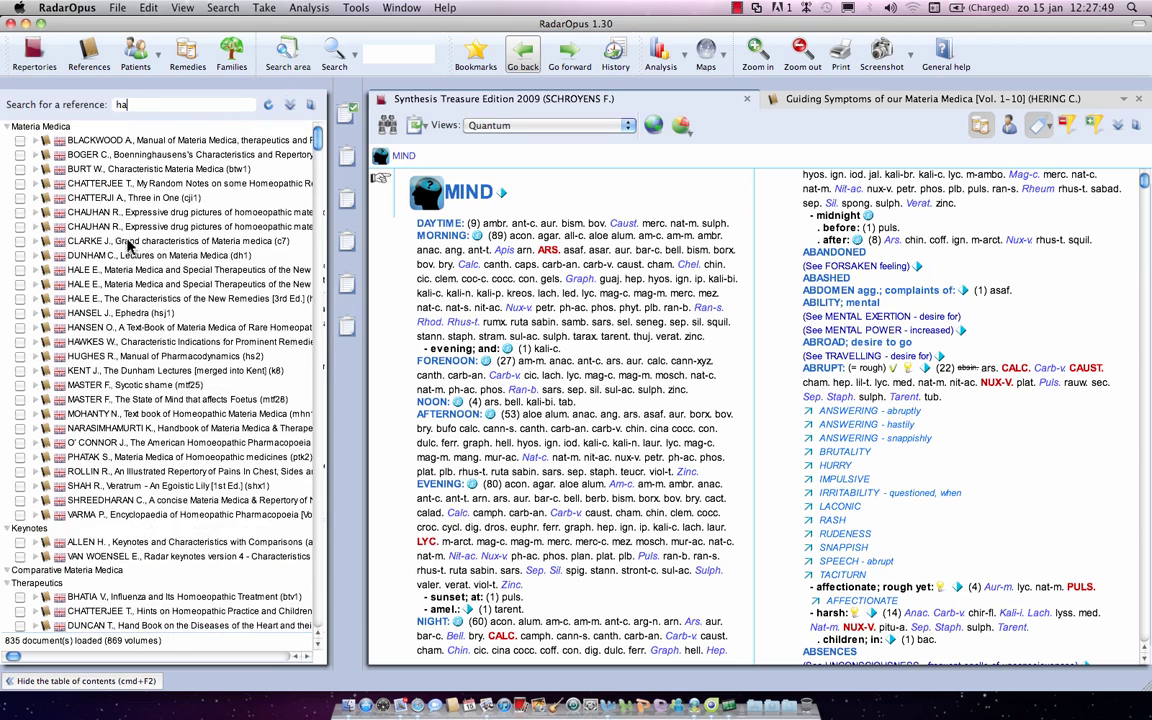
{"action": "key", "text": "BackSpace"}
{"action": "key", "text": "BackSpace"}
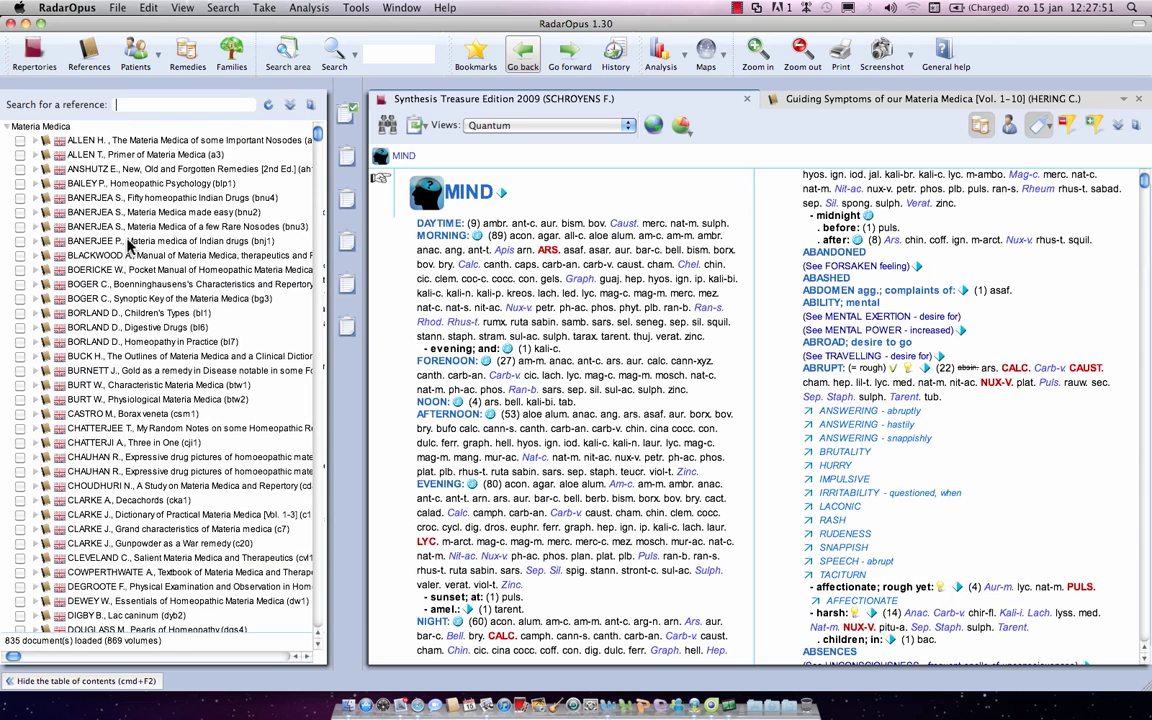
{"action": "type", "text": "hahn"}
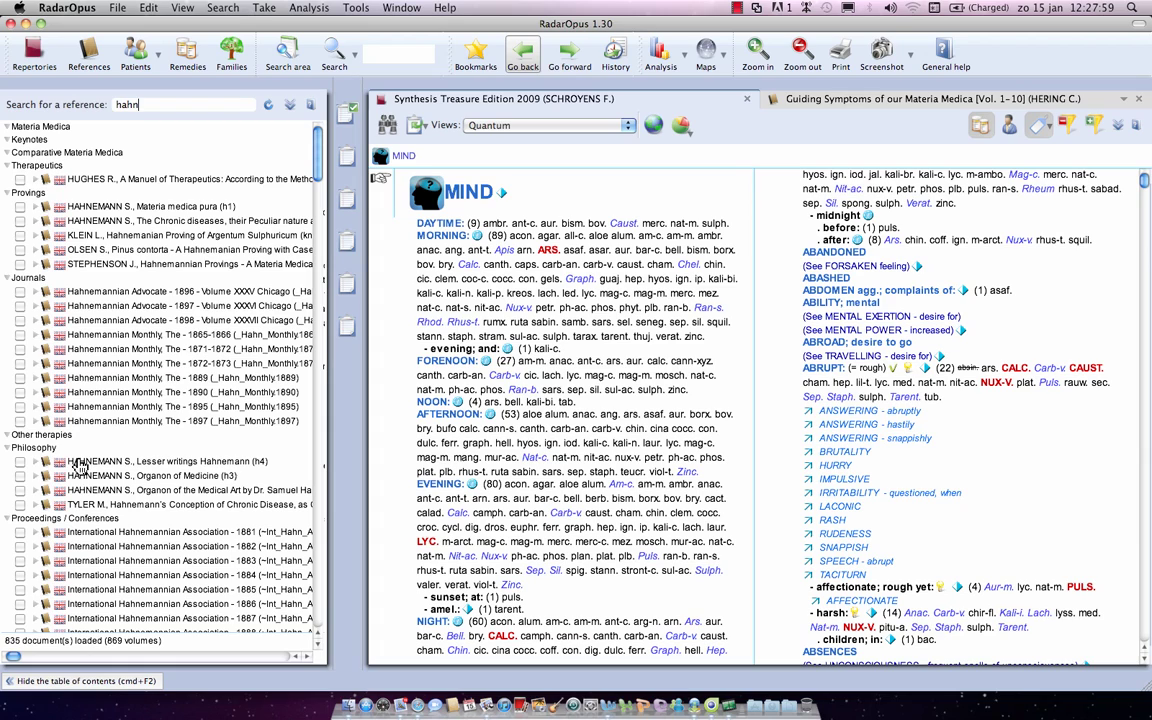
Step: Tick Lesser writings, both Organon editions, Materia medica pura and Chronic diseases
{"action": "left_click", "coordinate": [20, 462]}
{"action": "left_click", "coordinate": [20, 477]}
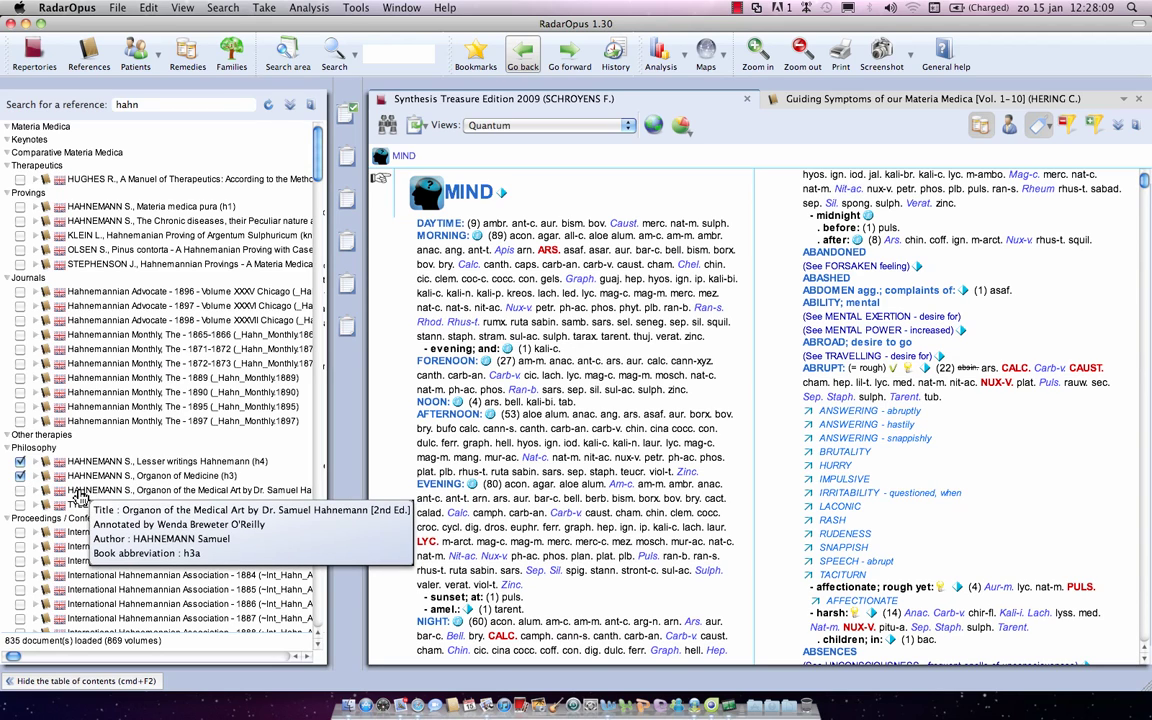
{"action": "left_click", "coordinate": [20, 491]}
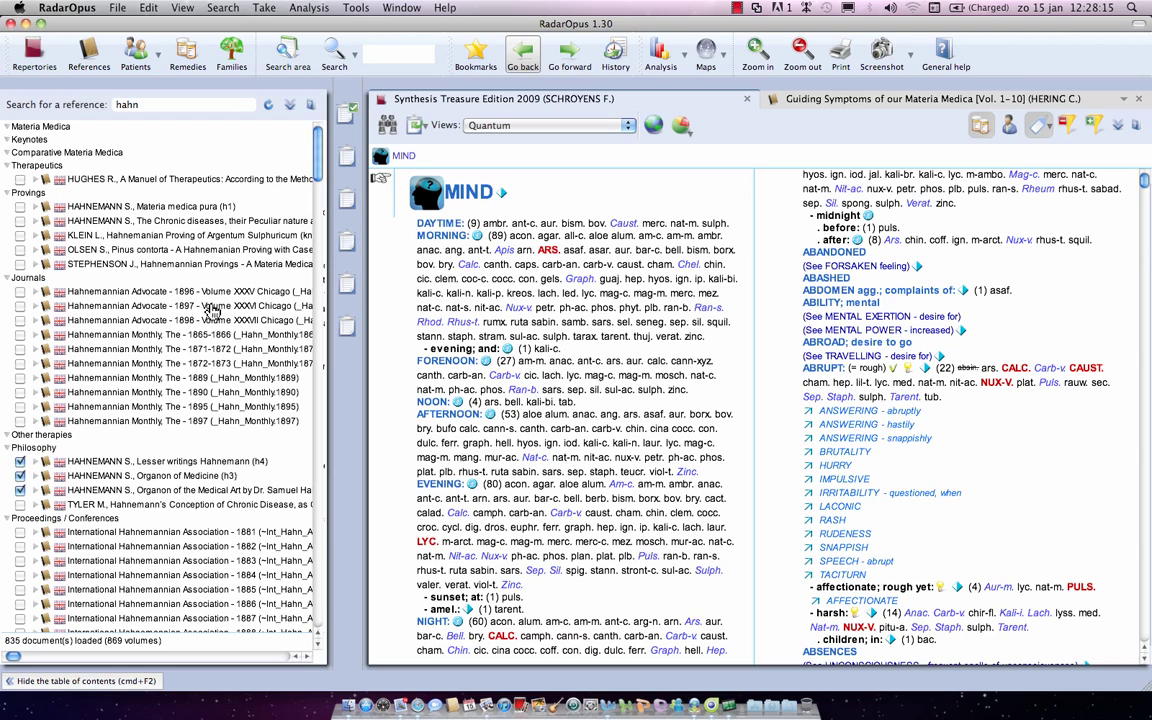
{"action": "left_click", "coordinate": [20, 207]}
{"action": "left_click", "coordinate": [21, 221]}
Step: Run a new full-text search for 'seed'
{"action": "key", "text": "super+f"}
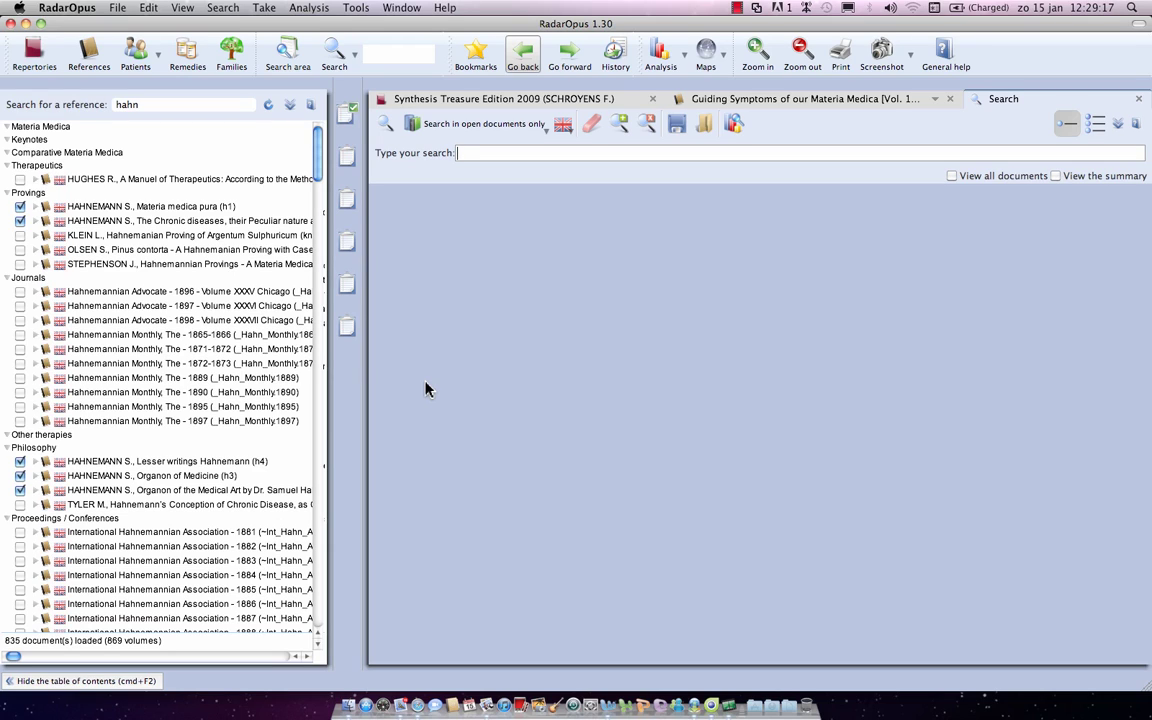
{"action": "type", "text": "seed"}
{"action": "key", "text": "Return"}
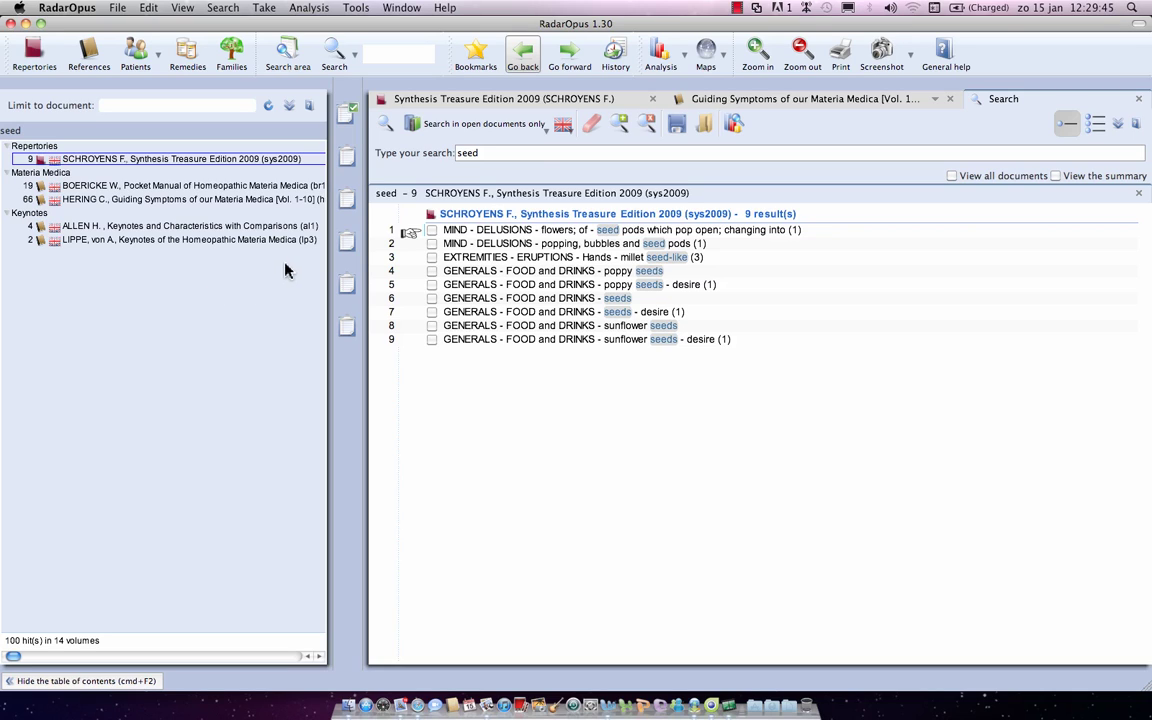
Step: Limit the seed search to the current document mix, giving 81 hits in 7 volumes
{"action": "left_click", "coordinate": [541, 131]}
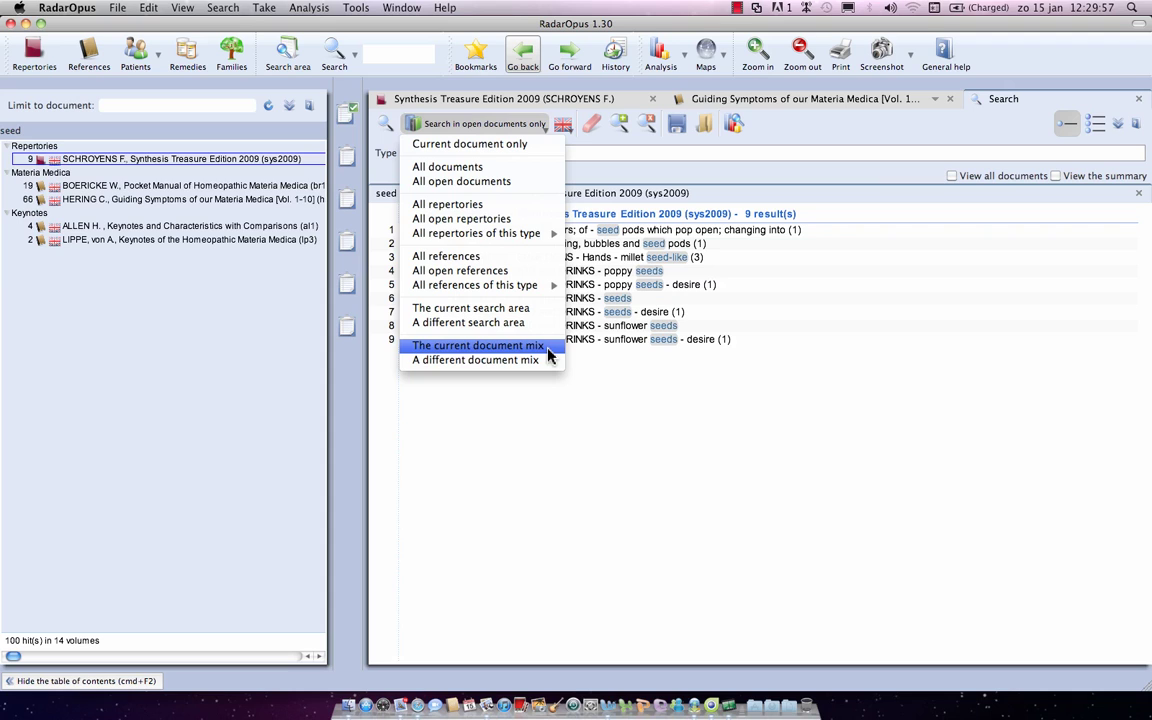
{"action": "left_click", "coordinate": [548, 355]}
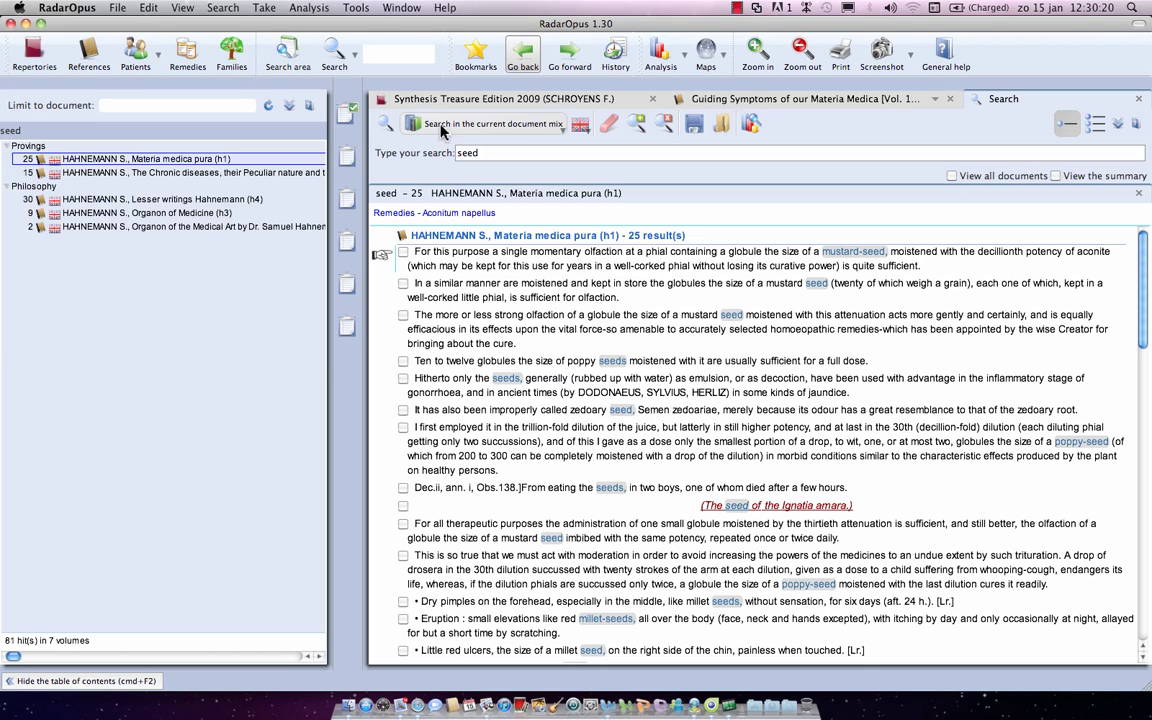
Step: Replace the search term with 'family' and run it within the Hahnemann document mix
{"action": "left_click", "coordinate": [608, 124]}
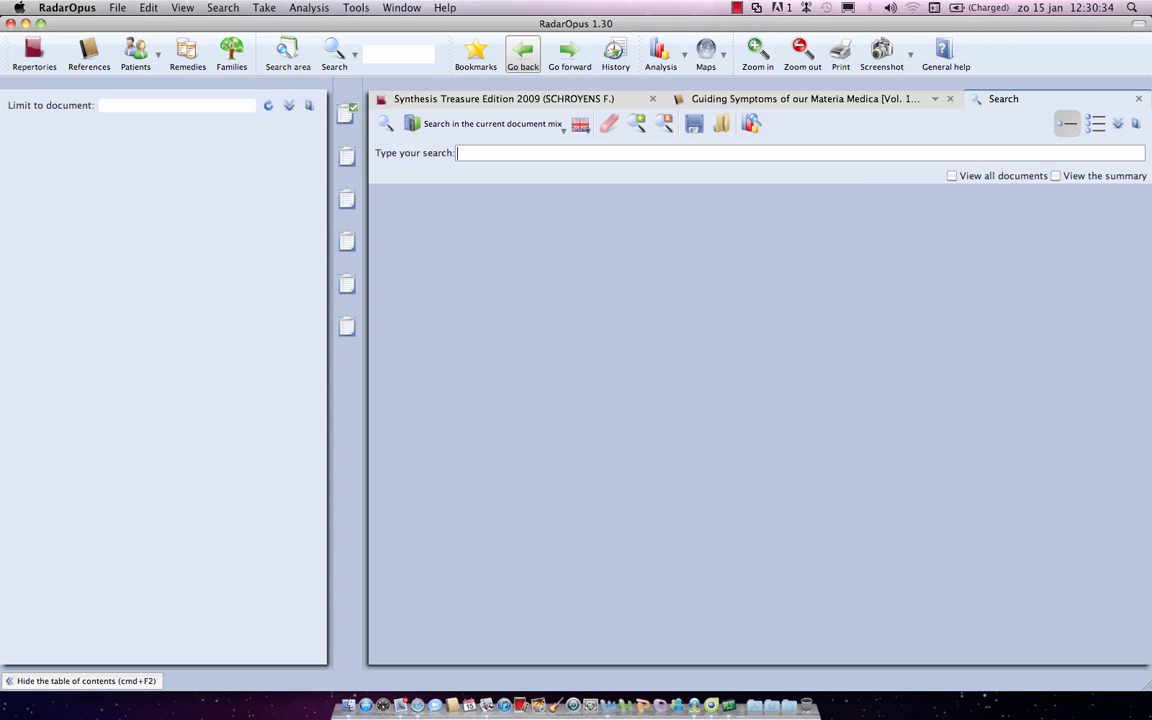
{"action": "type", "text": "f"}
{"action": "type", "text": "amily"}
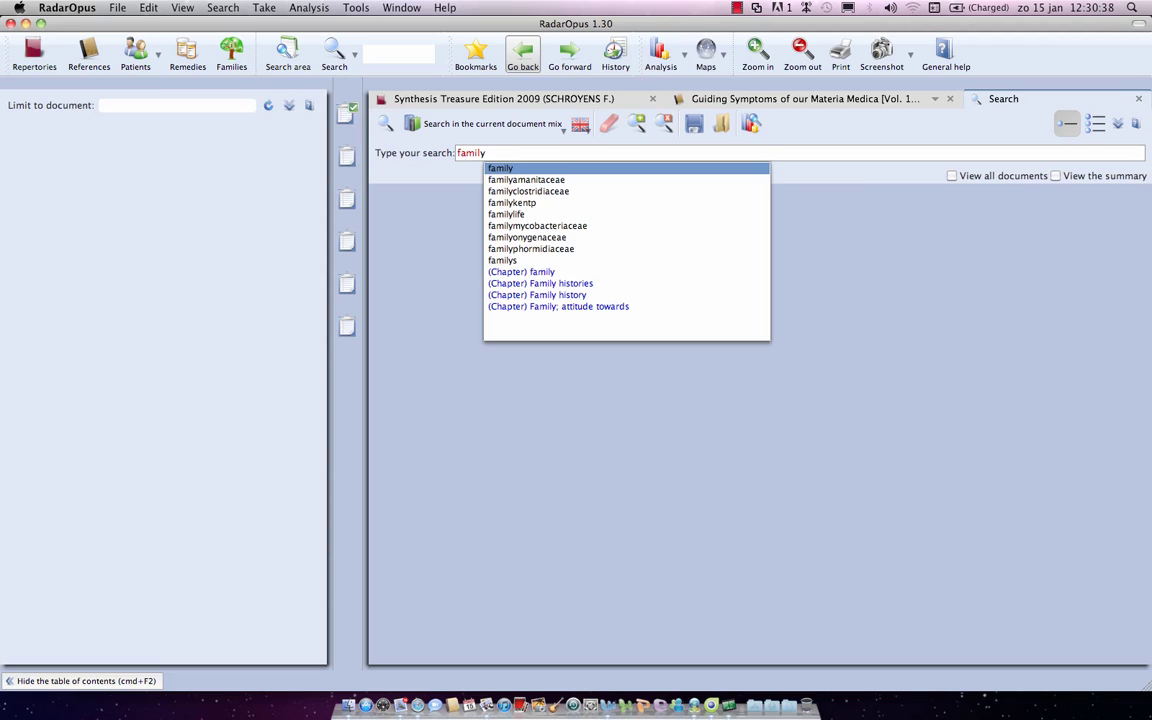
{"action": "key", "text": "Return"}
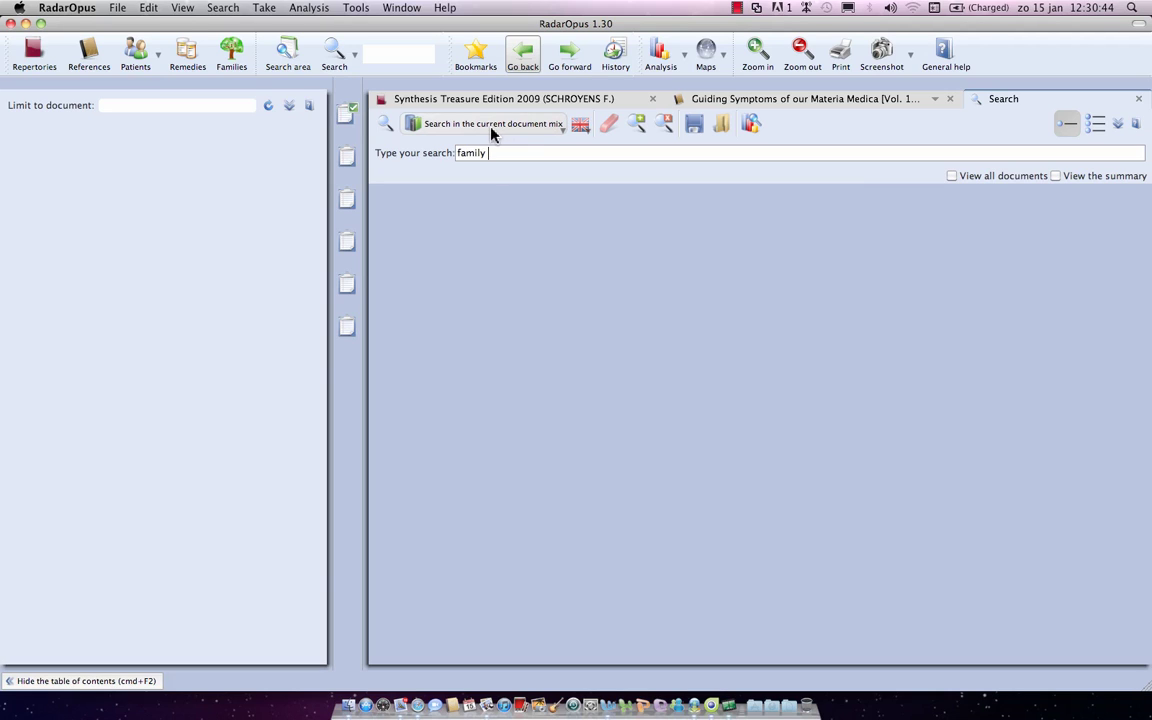
{"action": "left_click", "coordinate": [556, 131]}
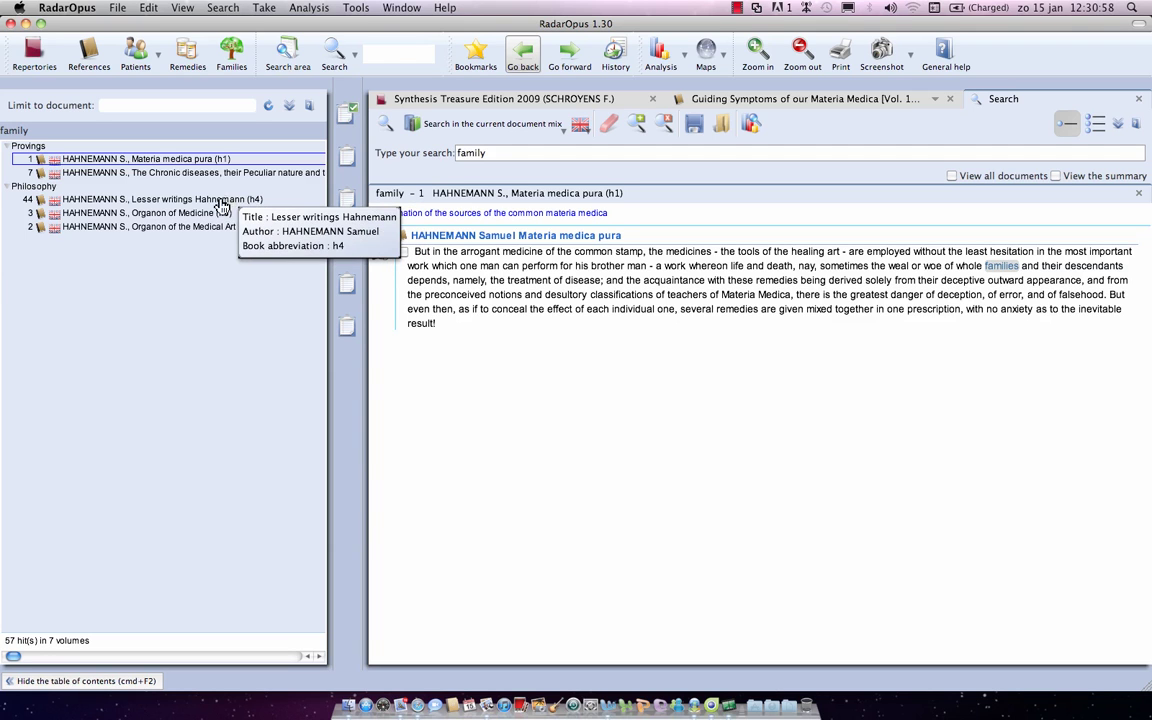
Step: Show only Lesser writings' 44 family hits and scroll to the botanical-affinity passage
{"action": "left_click", "coordinate": [188, 205]}
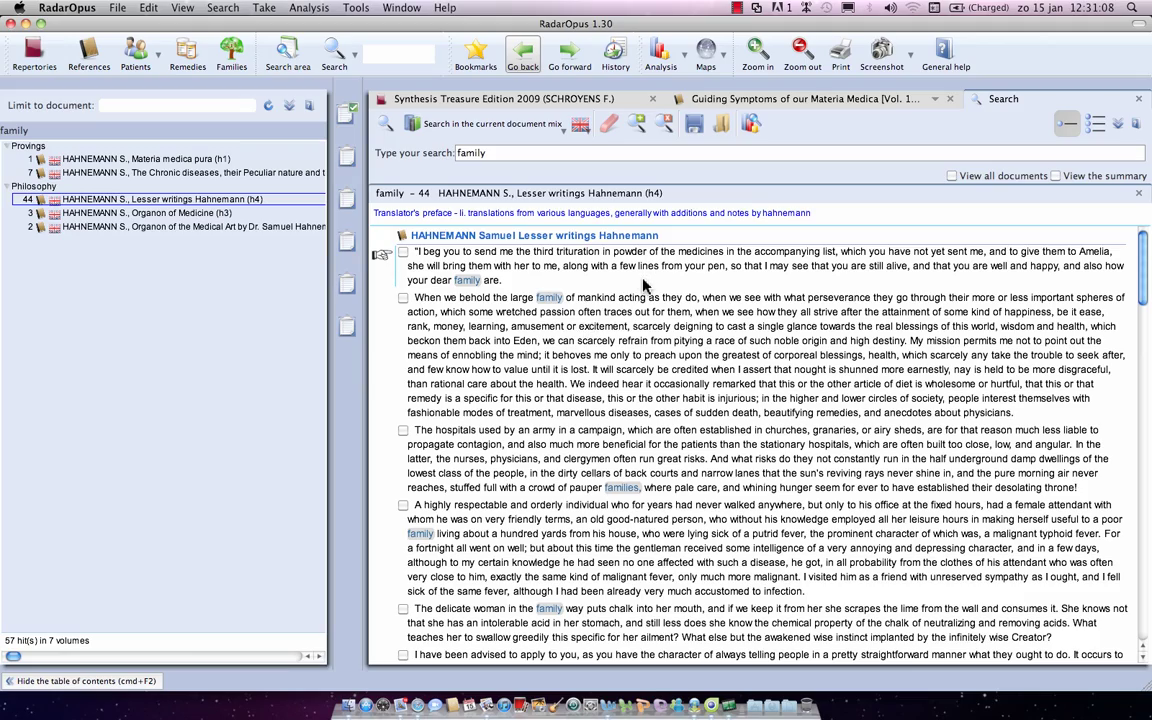
{"action": "scroll", "coordinate": [640, 290], "scroll_direction": "down", "scroll_amount": 3}
{"action": "scroll", "coordinate": [645, 285], "scroll_direction": "down", "scroll_amount": 2}
{"action": "scroll", "coordinate": [645, 285], "scroll_direction": "down", "scroll_amount": 2}
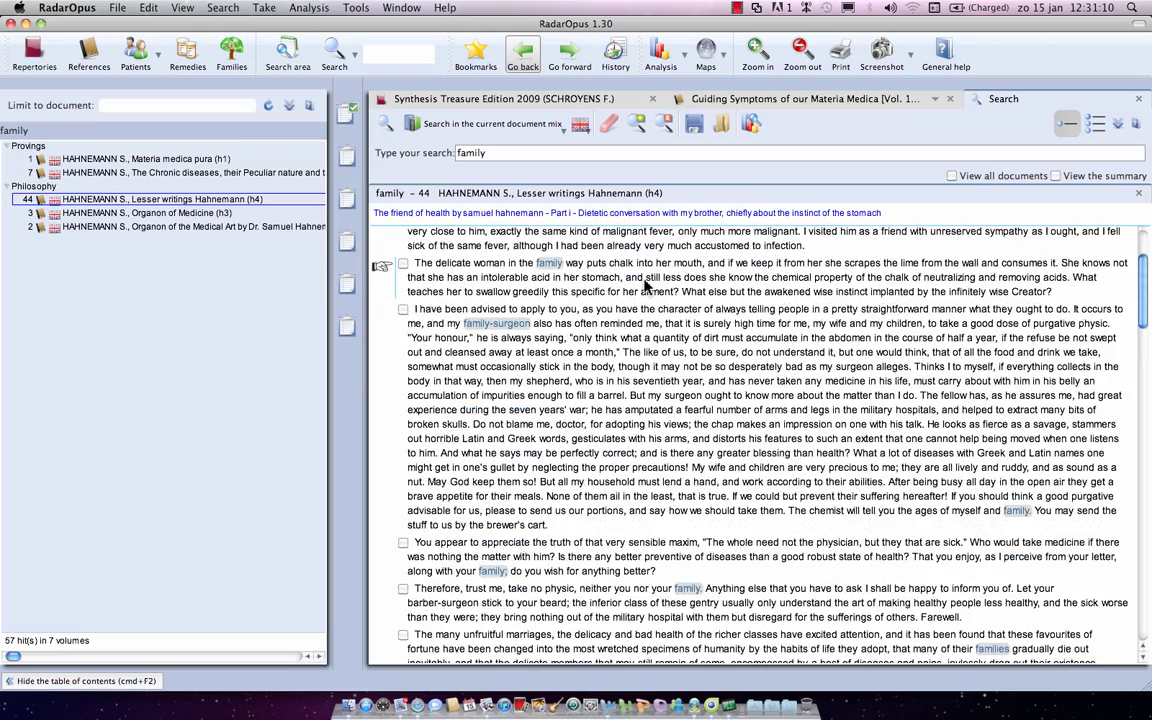
{"action": "scroll", "coordinate": [645, 285], "scroll_direction": "down", "scroll_amount": 3}
{"action": "scroll", "coordinate": [645, 285], "scroll_direction": "down", "scroll_amount": 2}
{"action": "scroll", "coordinate": [645, 285], "scroll_direction": "down", "scroll_amount": 3}
{"action": "scroll", "coordinate": [645, 285], "scroll_direction": "down", "scroll_amount": 3}
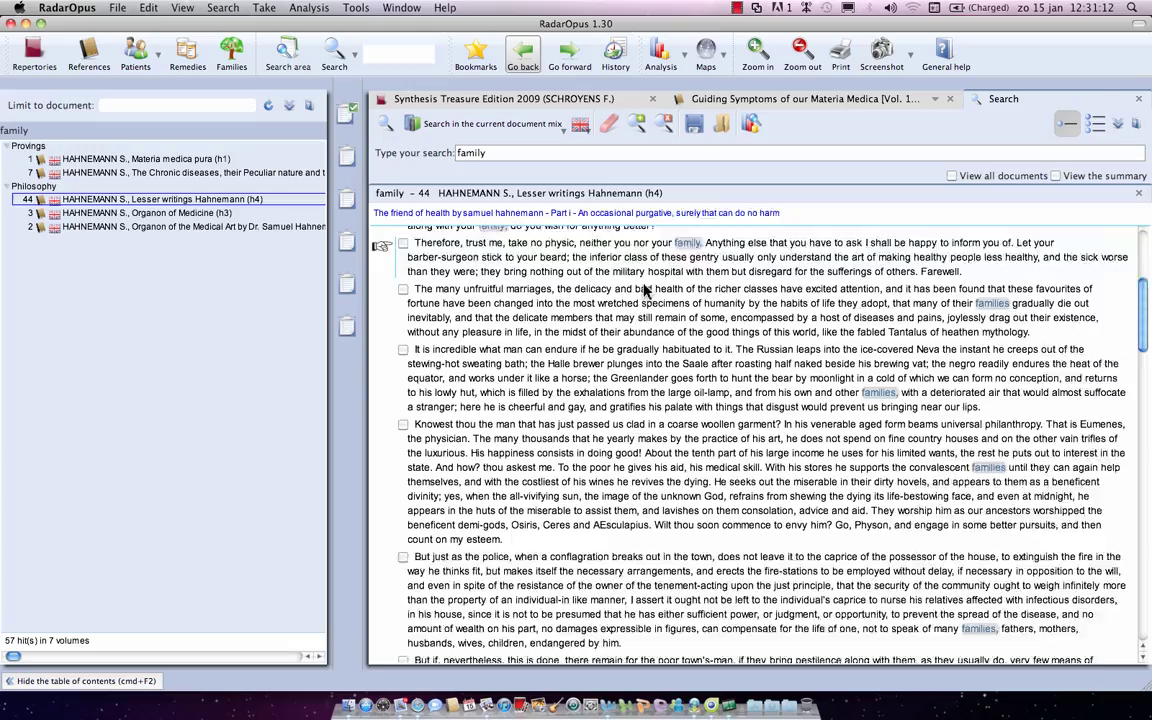
{"action": "scroll", "coordinate": [645, 285], "scroll_direction": "down", "scroll_amount": 3}
{"action": "scroll", "coordinate": [645, 285], "scroll_direction": "down", "scroll_amount": 2}
{"action": "scroll", "coordinate": [645, 290], "scroll_direction": "down", "scroll_amount": 2}
{"action": "scroll", "coordinate": [645, 290], "scroll_direction": "down", "scroll_amount": 3}
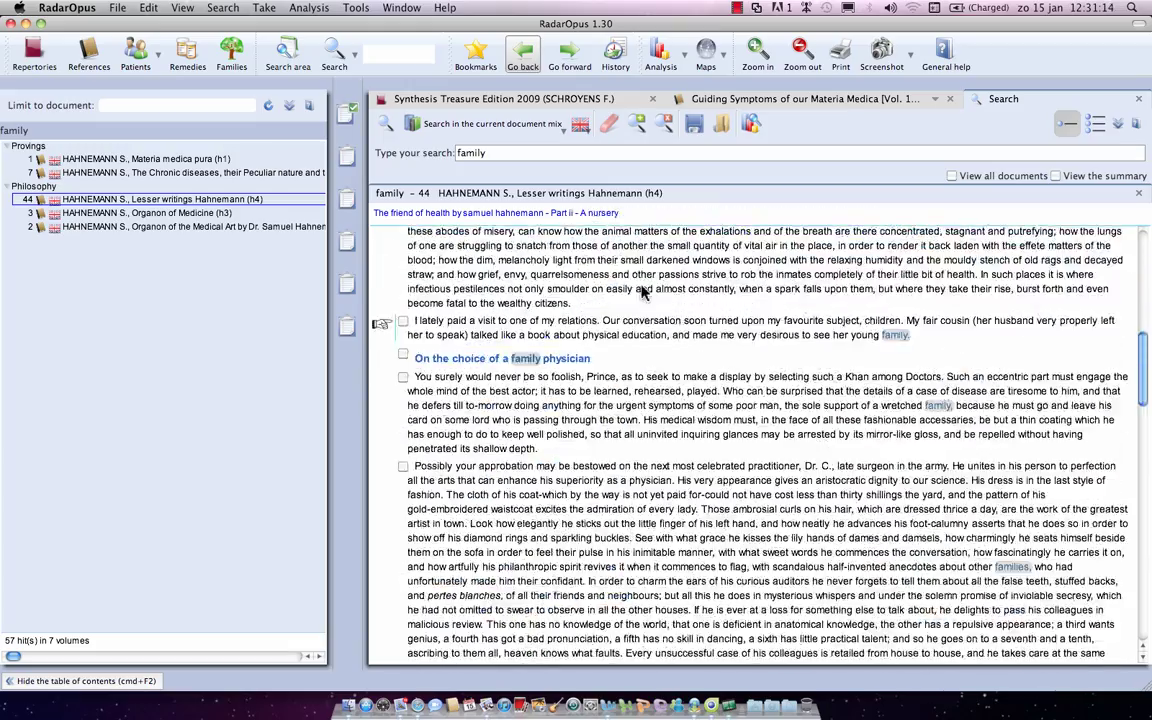
{"action": "scroll", "coordinate": [645, 290], "scroll_direction": "down", "scroll_amount": 3}
{"action": "scroll", "coordinate": [645, 290], "scroll_direction": "down", "scroll_amount": 3}
{"action": "scroll", "coordinate": [643, 290], "scroll_direction": "down", "scroll_amount": 3}
{"action": "scroll", "coordinate": [643, 290], "scroll_direction": "down", "scroll_amount": 3}
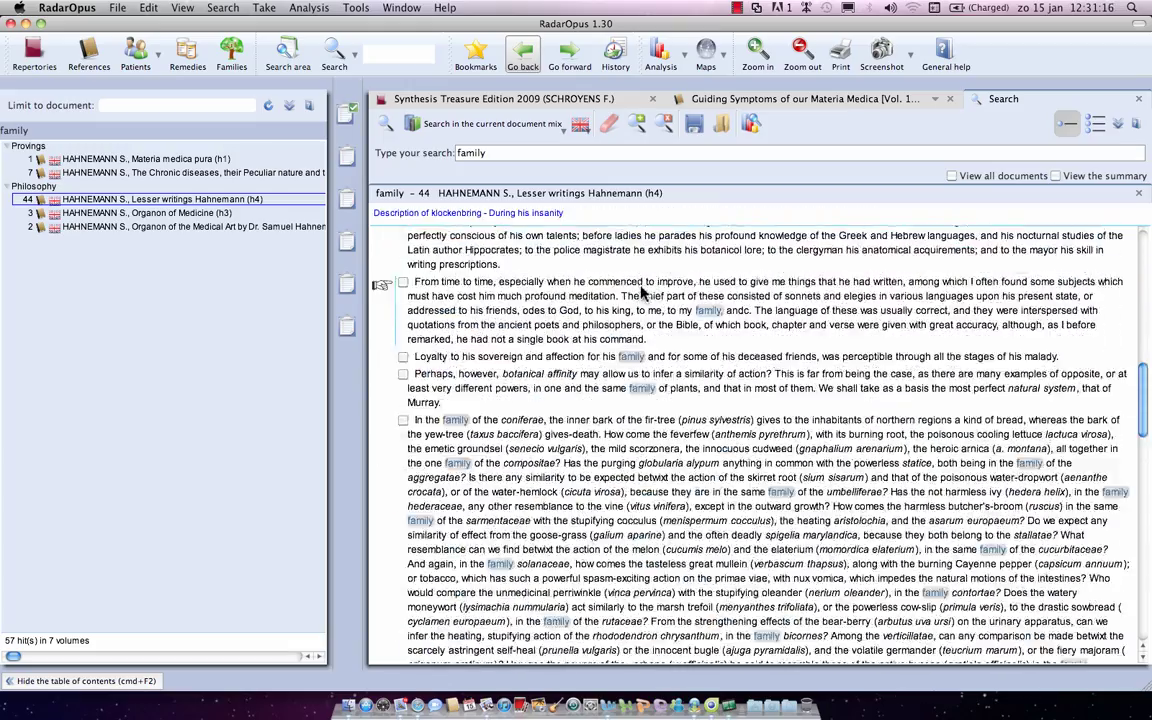
{"action": "scroll", "coordinate": [643, 290], "scroll_direction": "down", "scroll_amount": 3}
{"action": "scroll", "coordinate": [643, 290], "scroll_direction": "down", "scroll_amount": 2}
{"action": "scroll", "coordinate": [600, 275], "scroll_direction": "up", "scroll_amount": 2}
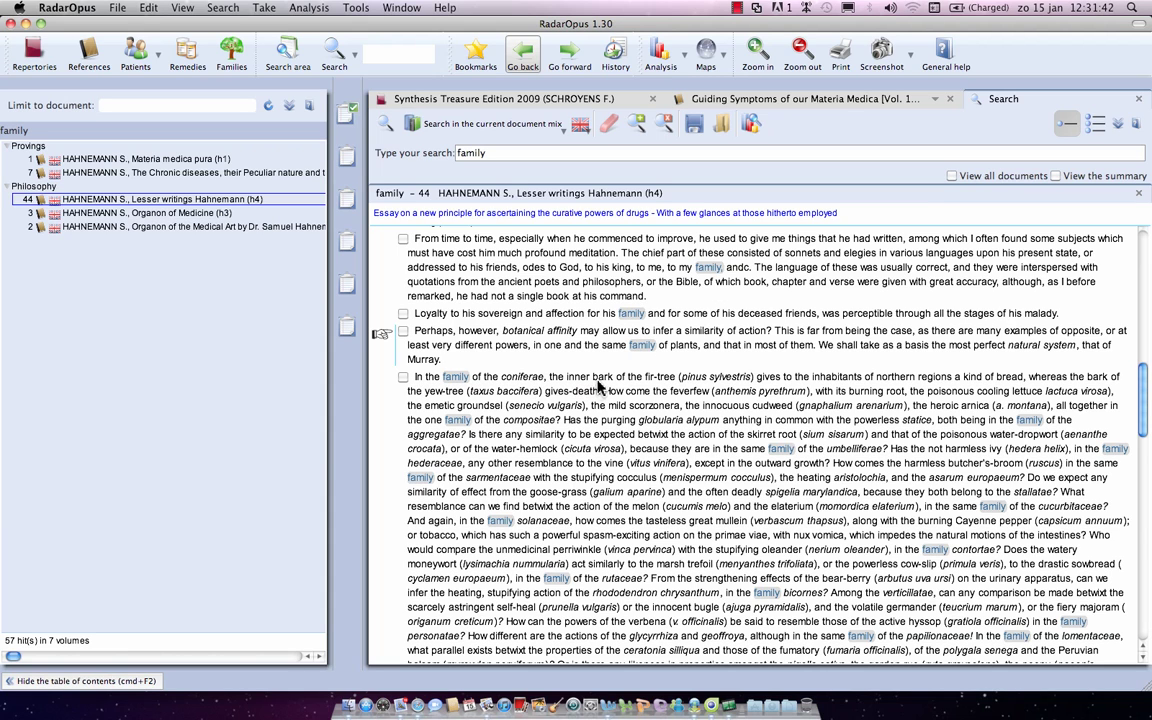
{"action": "scroll", "coordinate": [812, 403], "scroll_direction": "down", "scroll_amount": 1}
{"action": "scroll", "coordinate": [812, 403], "scroll_direction": "down", "scroll_amount": 1}
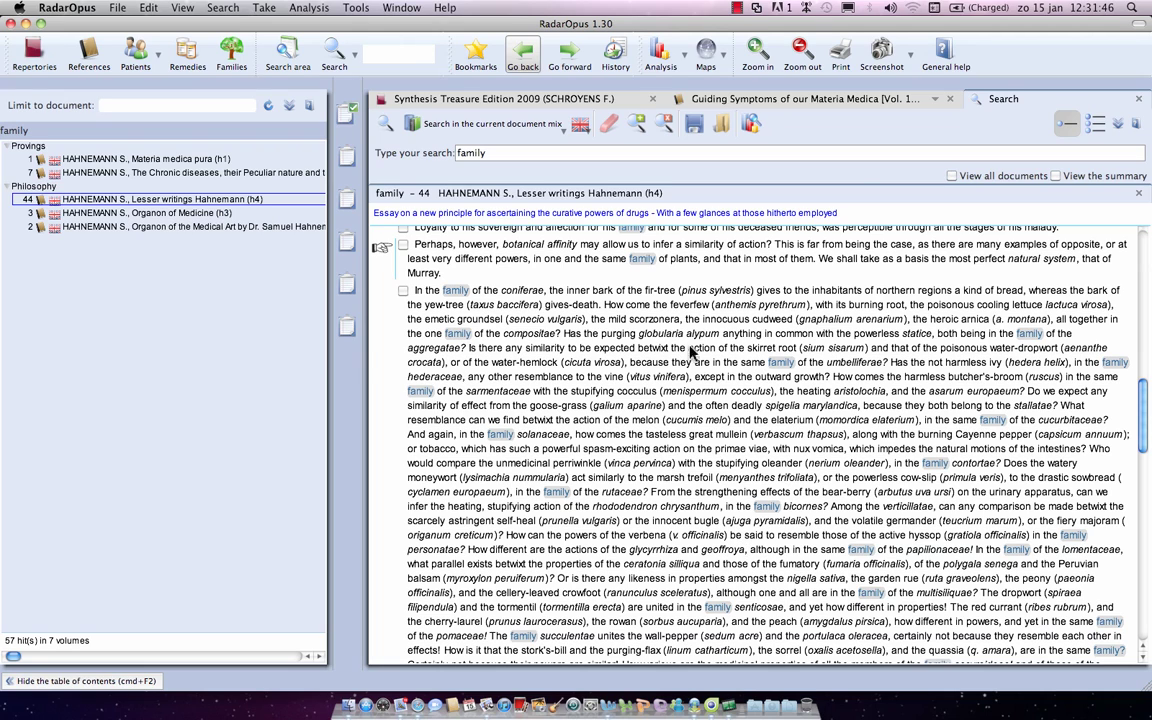
Step: Open Lesser writings in a tab at the coniferae plant-family passage, page 255
{"action": "double_click", "coordinate": [659, 292]}
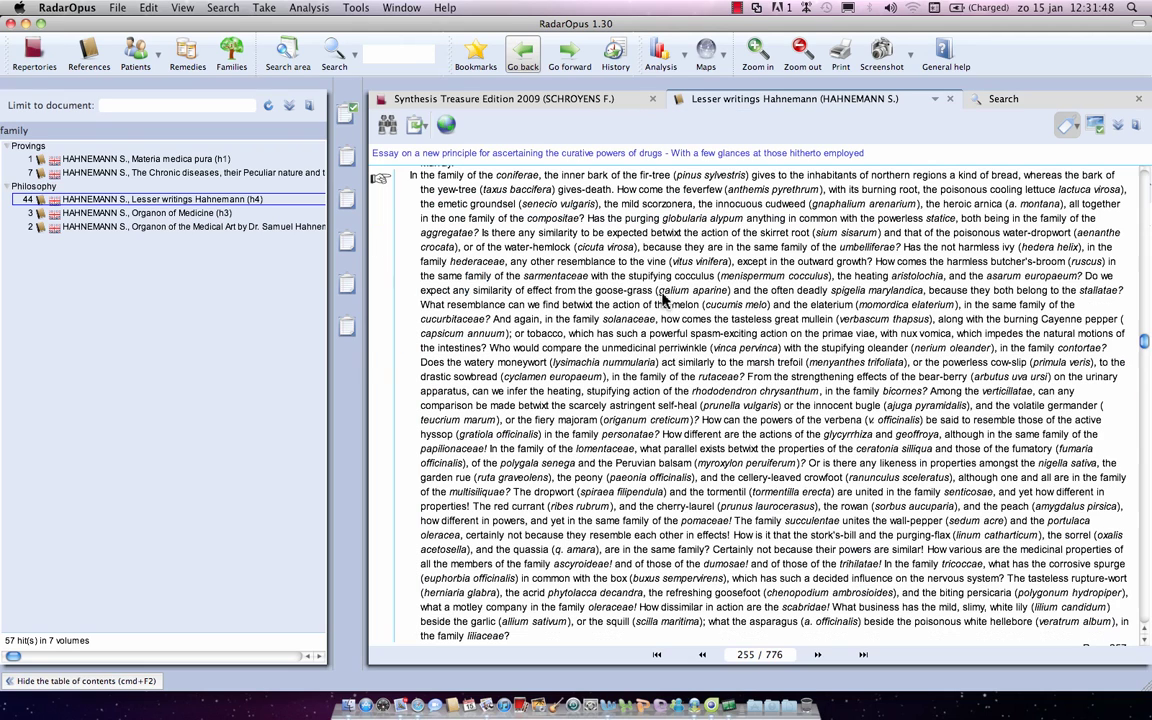
{"action": "scroll", "coordinate": [660, 302], "scroll_direction": "up", "scroll_amount": 1}
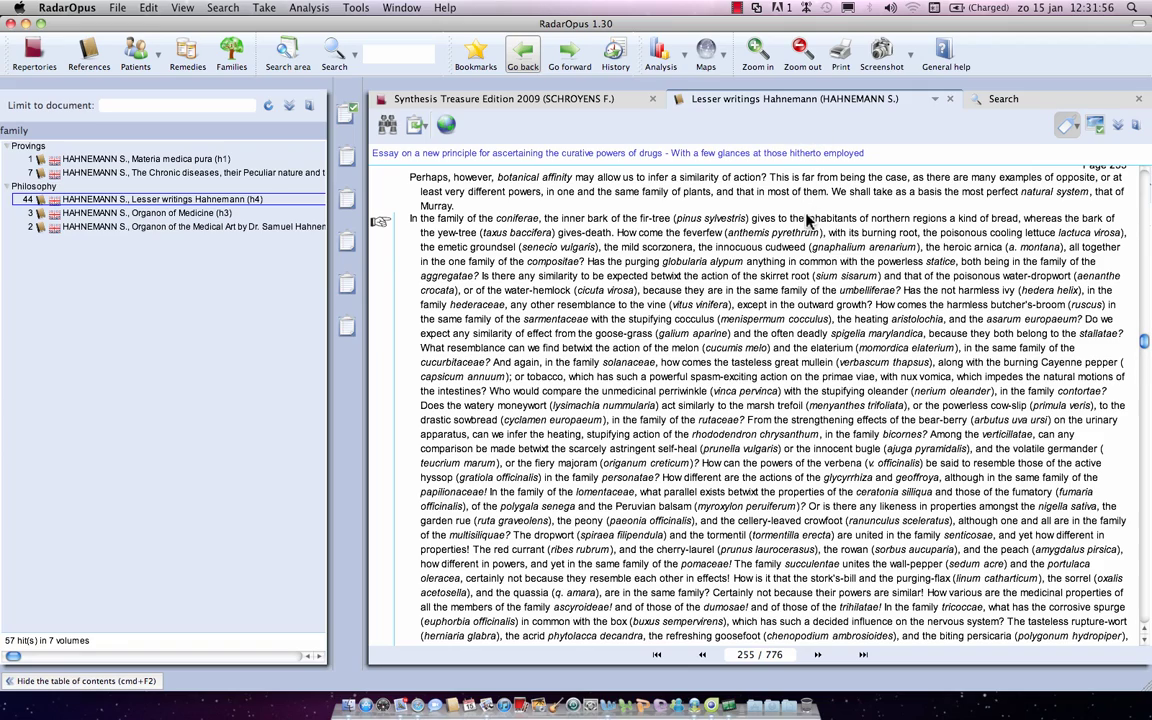
{"action": "scroll", "coordinate": [780, 222], "scroll_direction": "up", "scroll_amount": 1}
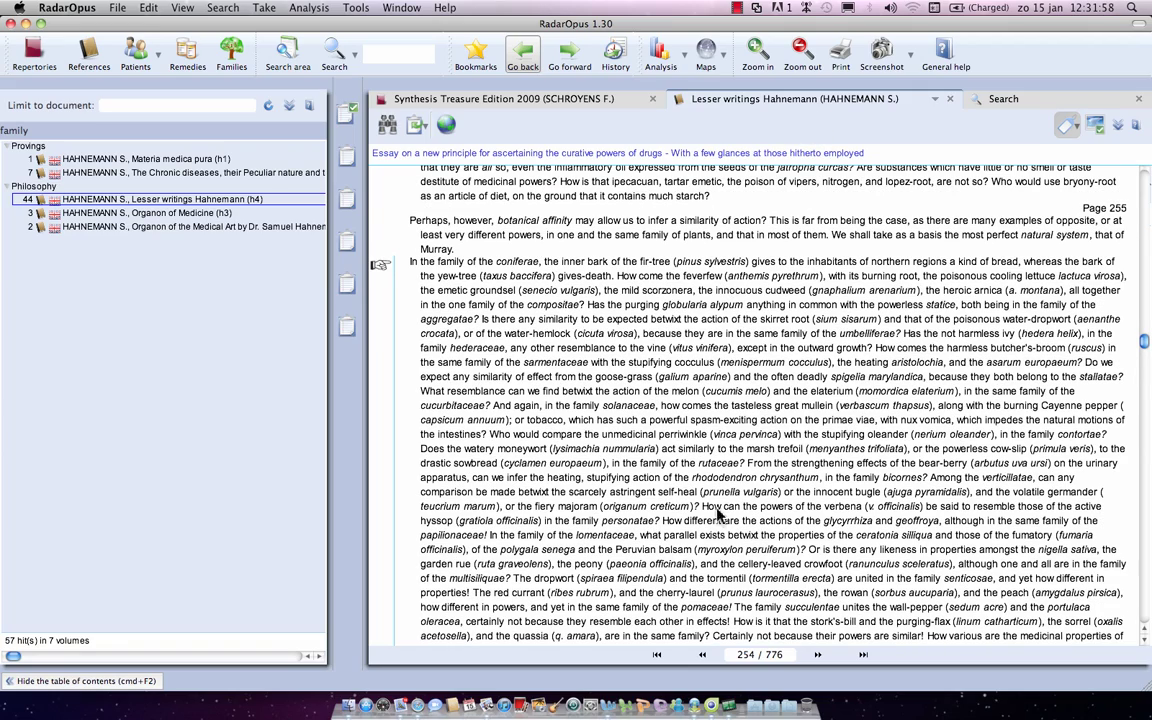
{"action": "scroll", "coordinate": [700, 560], "scroll_direction": "down", "scroll_amount": 1}
{"action": "scroll", "coordinate": [720, 575], "scroll_direction": "down", "scroll_amount": 1}
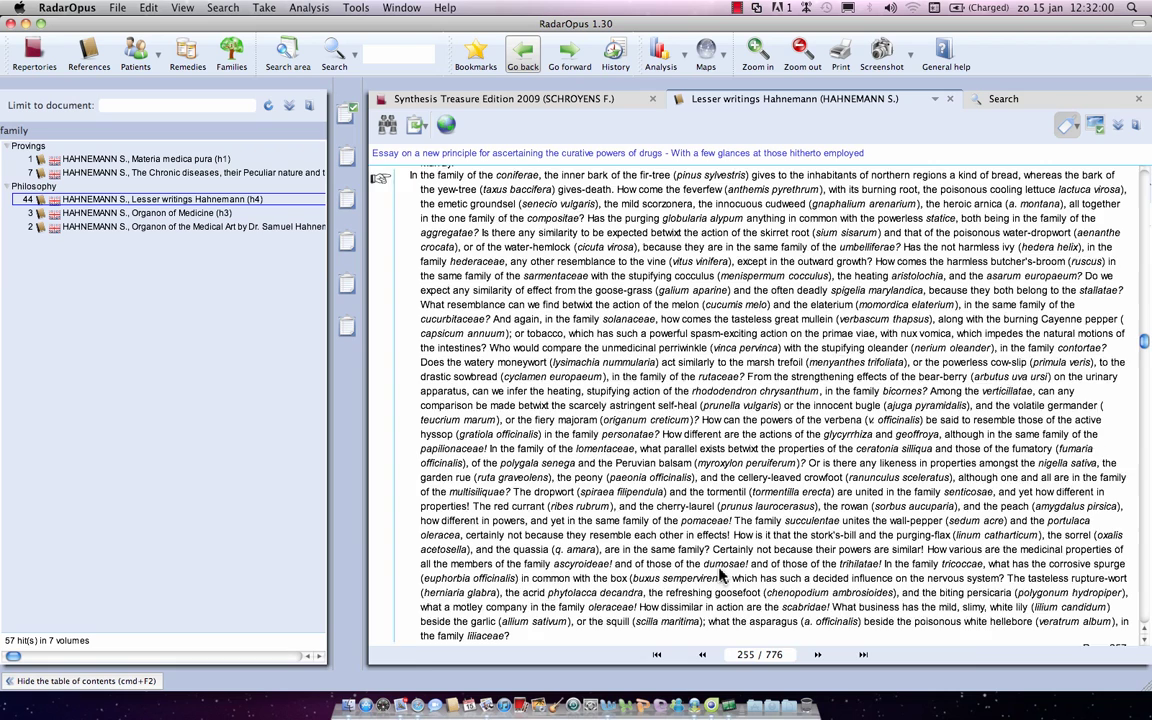
{"action": "scroll", "coordinate": [720, 575], "scroll_direction": "down", "scroll_amount": 1}
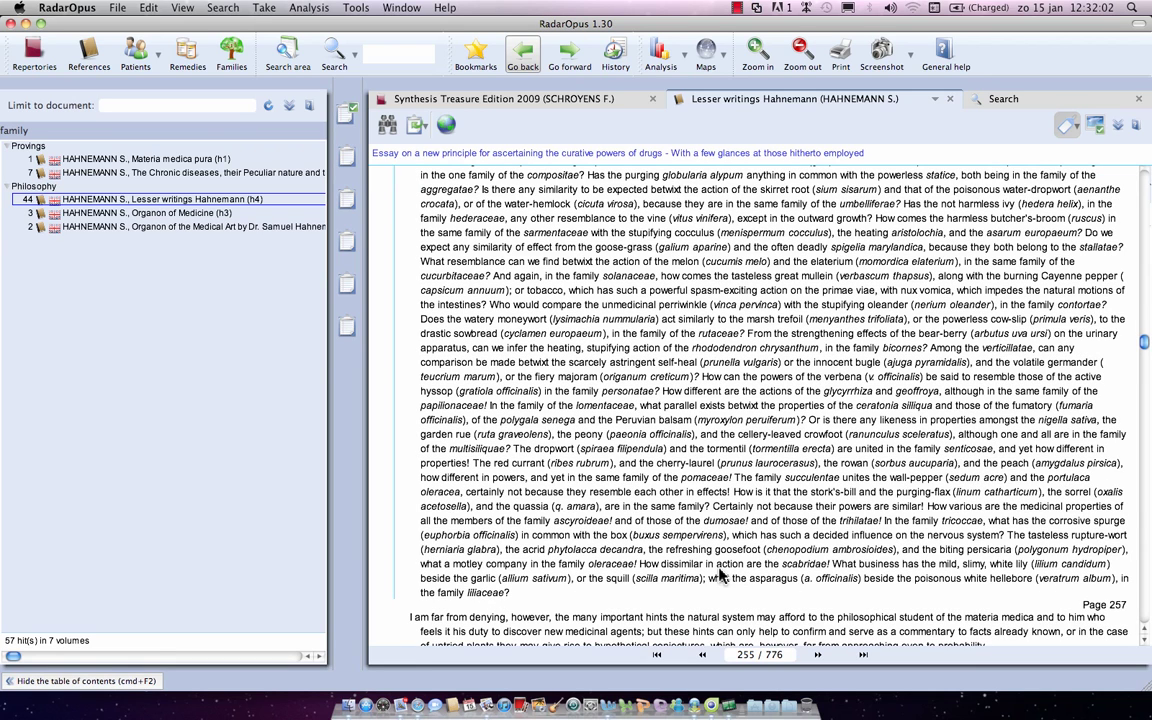